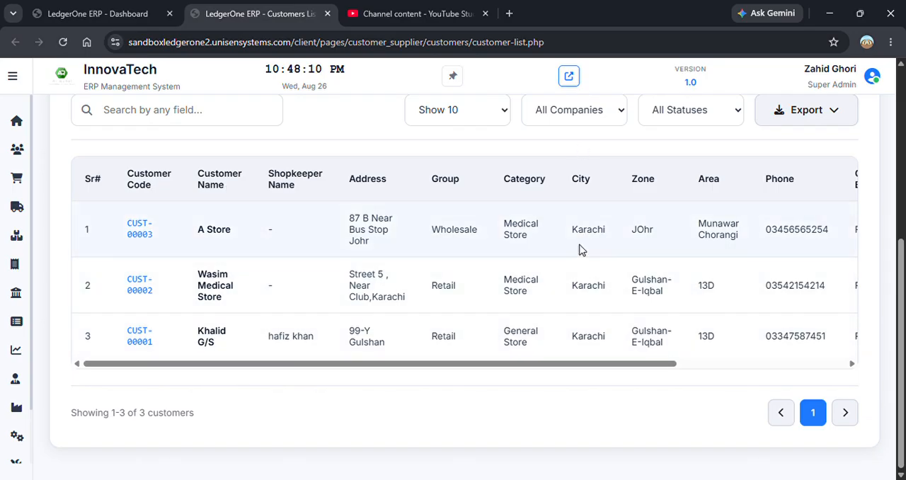
- Search the customer list for "me" and clear the search text
left_click_drag(649, 365, 547, 365)
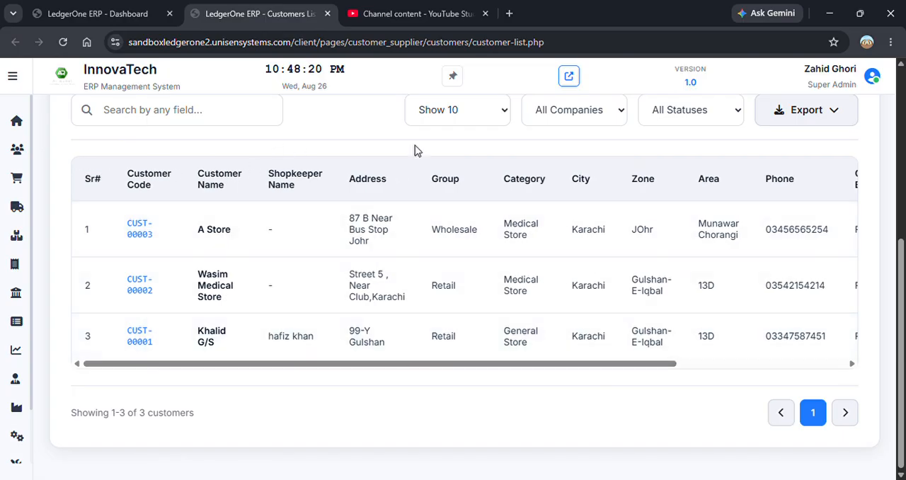
left_click_drag(901, 312, 901, 299)
left_click(267, 131)
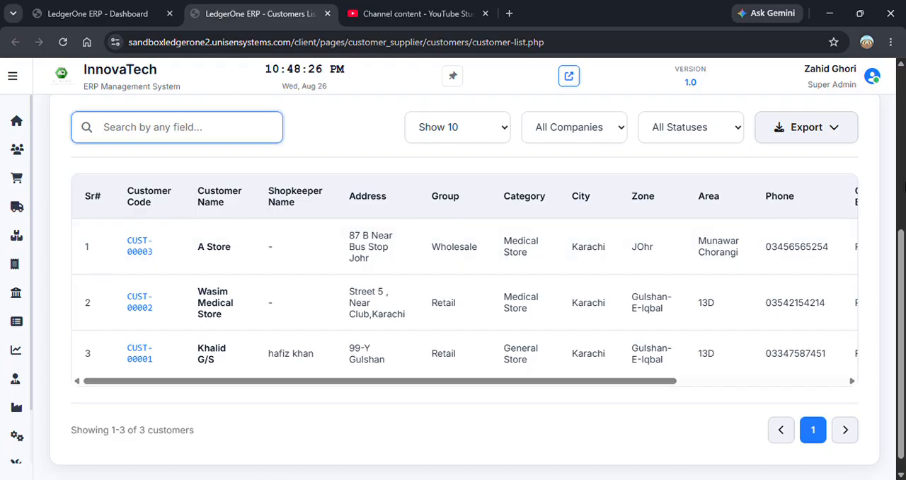
type("med")
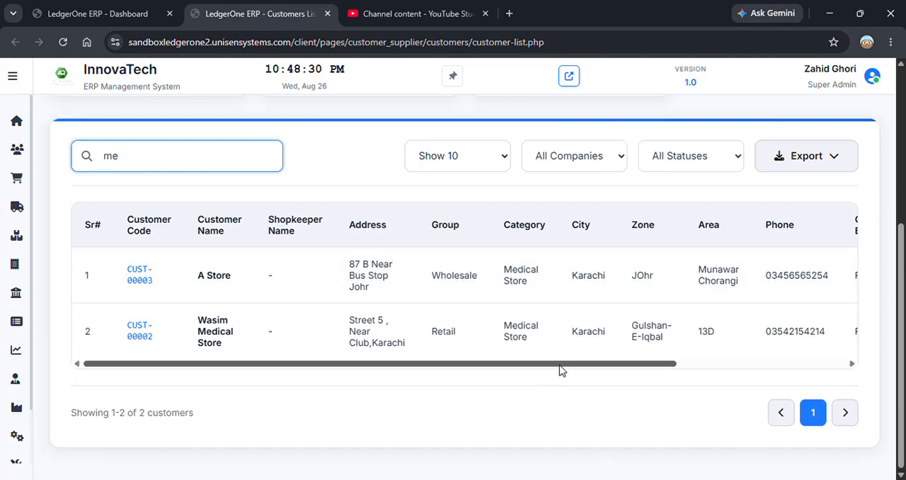
key("BackSpace")
key("BackSpace")
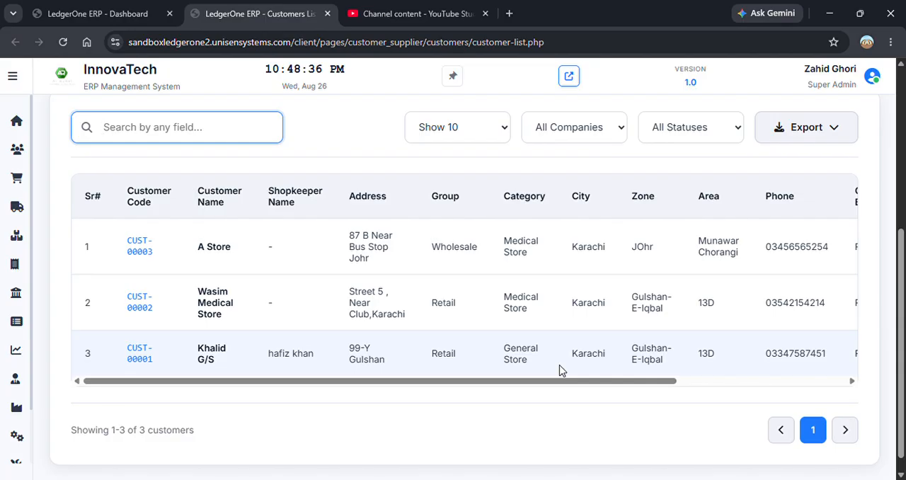
type("hu")
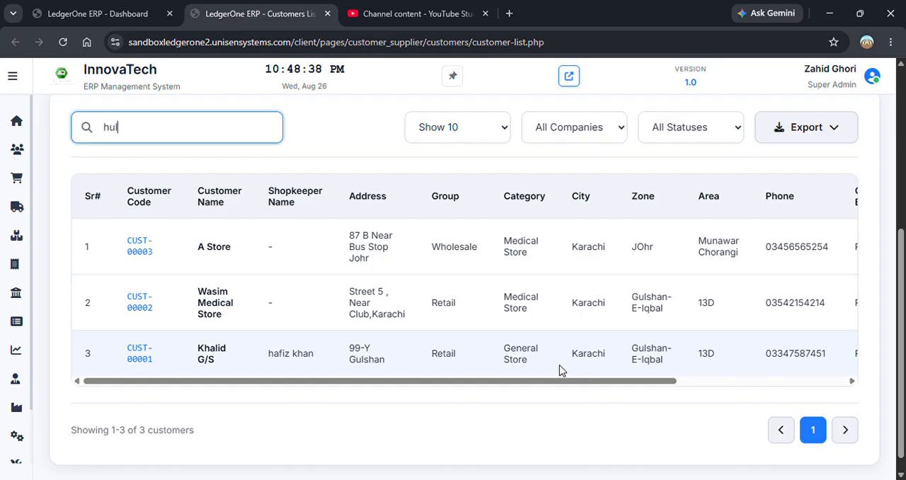
key("BackSpace")
key("BackSpace")
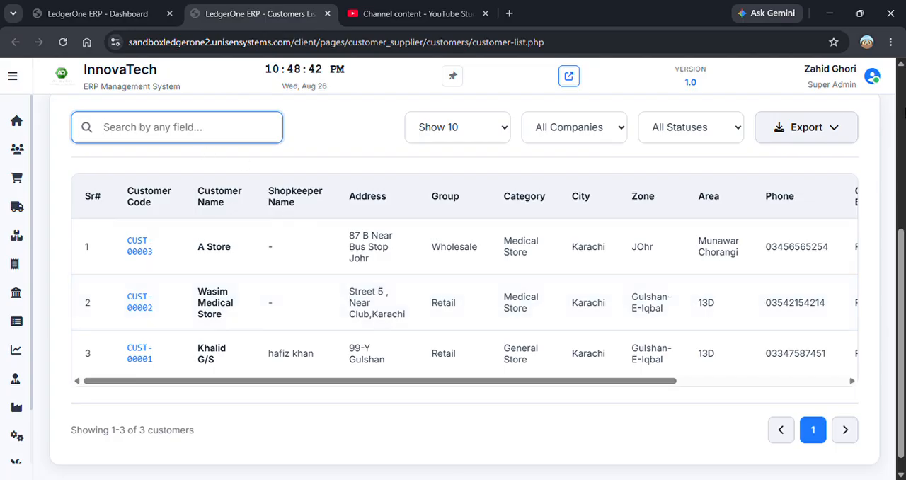
- Search the customer list for "gul" to filter by zone or address, and clear the search text
type("gul")
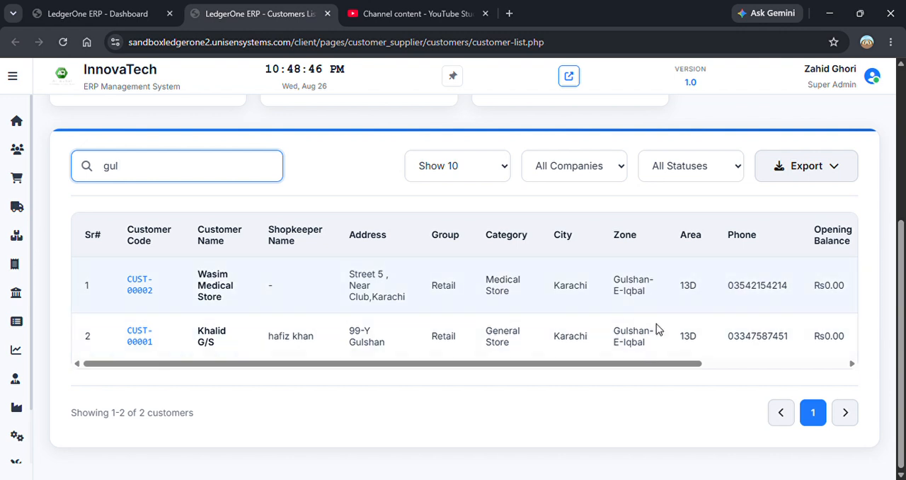
key("BackSpace")
key("BackSpace")
key("BackSpace")
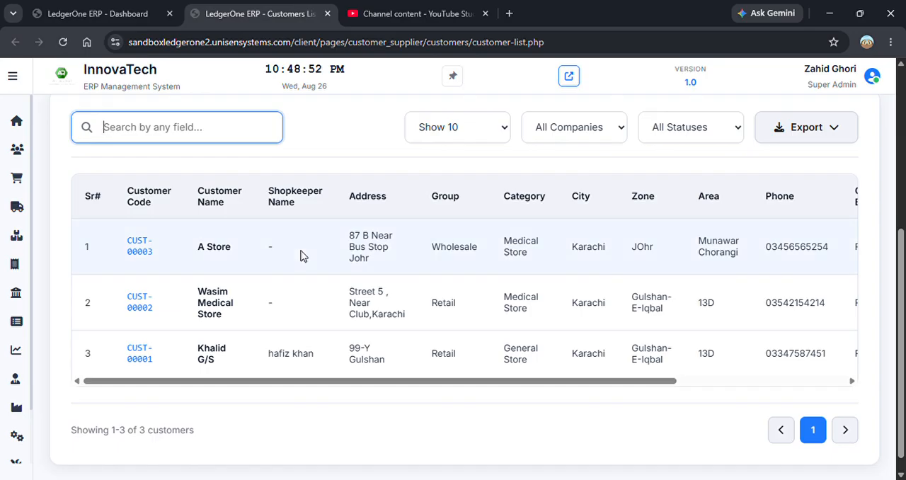
- Search the customer list for "was" to filter by customer name, and clear the search text
type("was")
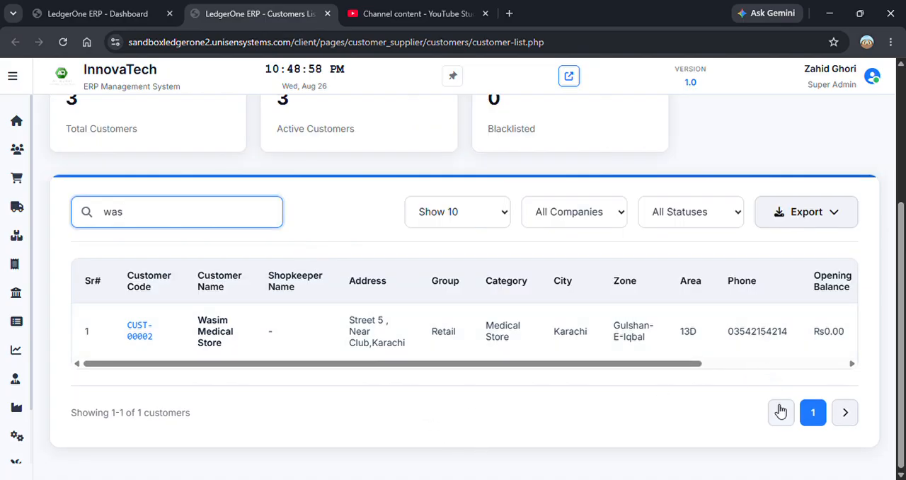
key("BackSpace")
key("BackSpace")
key("BackSpace")
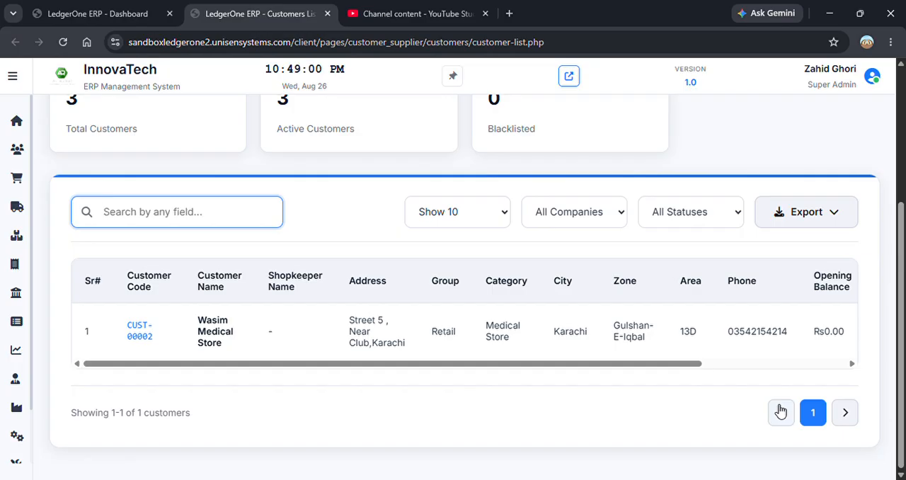
- Search the customer list by the leading digits of a phone number, check the matching phone entry, and clear the search
type("0354")
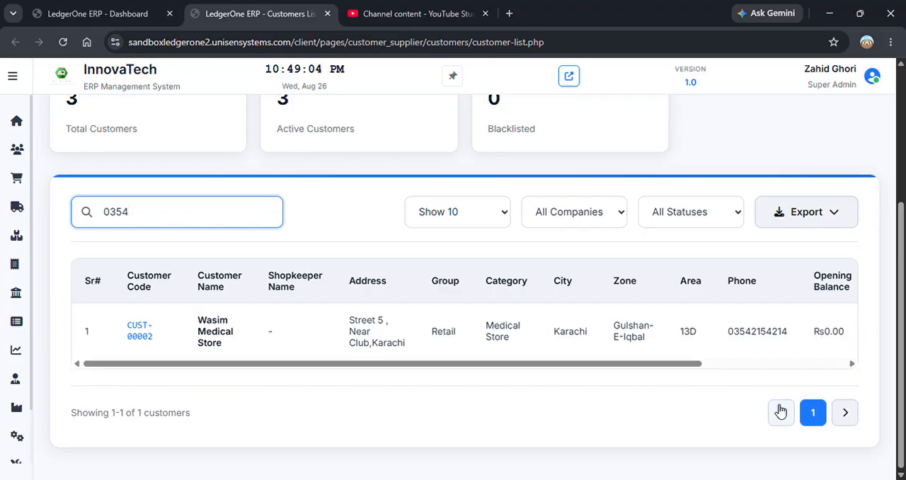
left_click_drag(728, 333, 795, 337)
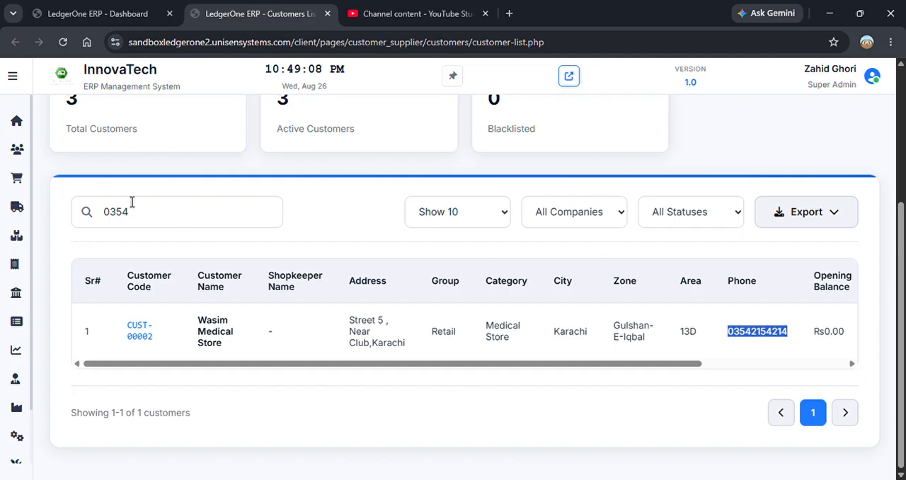
left_click(165, 212)
key("BackSpace")
key("BackSpace")
key("BackSpace")
key("BackSpace")
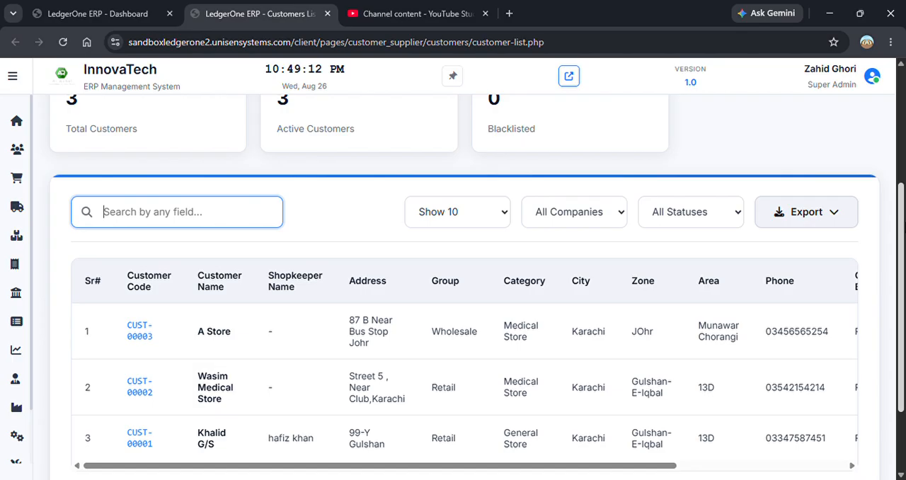
- Start a bulk entry of opening invoices and assign row 1 to customer A Store and the first listed sales officer
left_click_drag(902, 304, 899, 165)
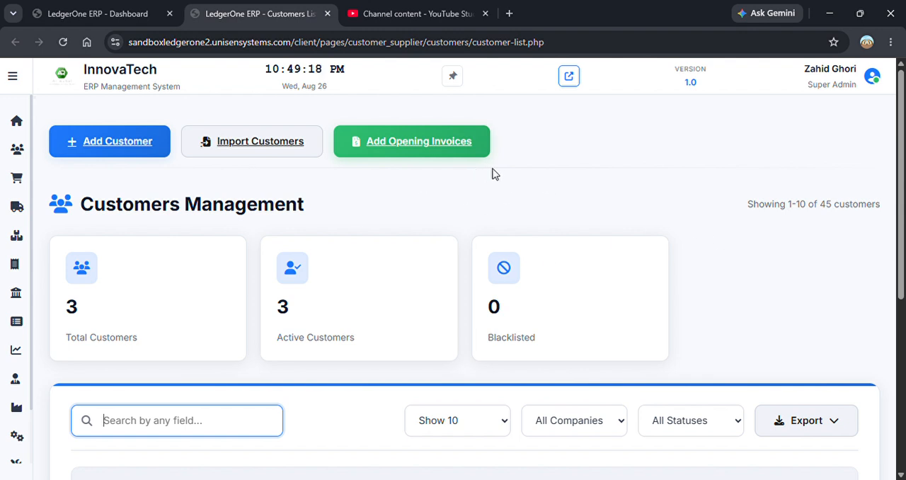
left_click(445, 145)
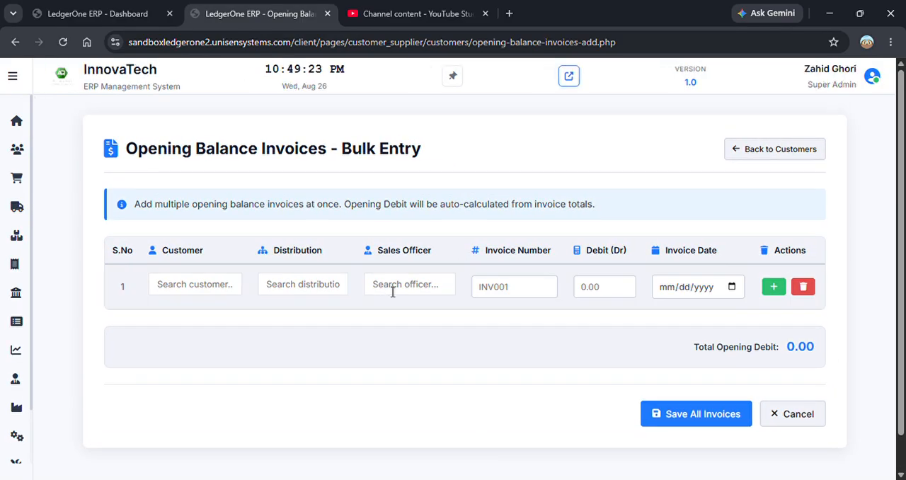
left_click(206, 286)
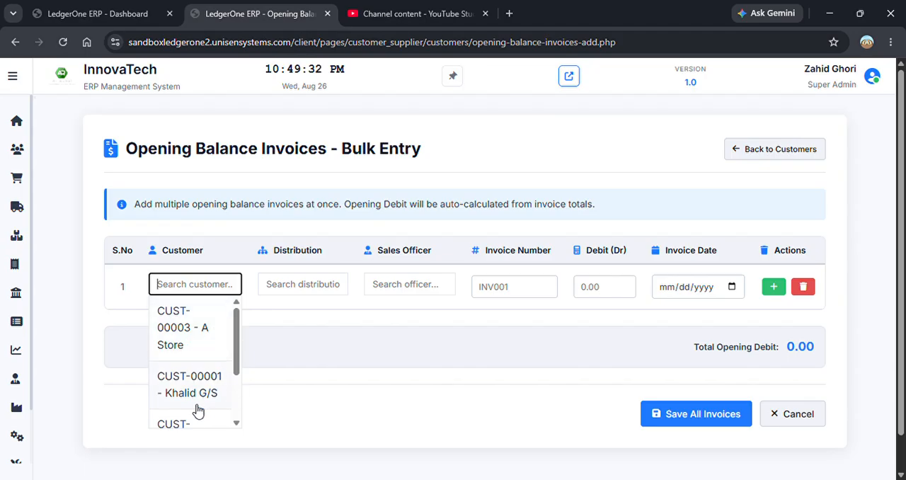
left_click(197, 331)
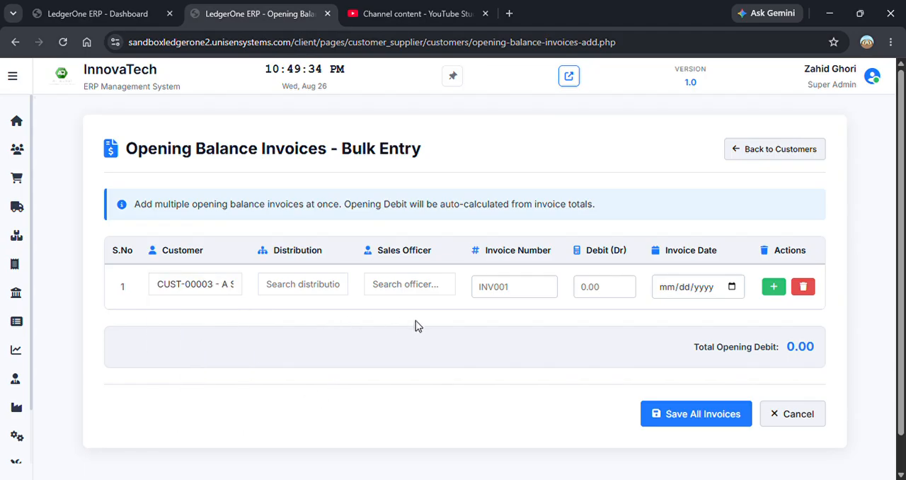
left_click(432, 291)
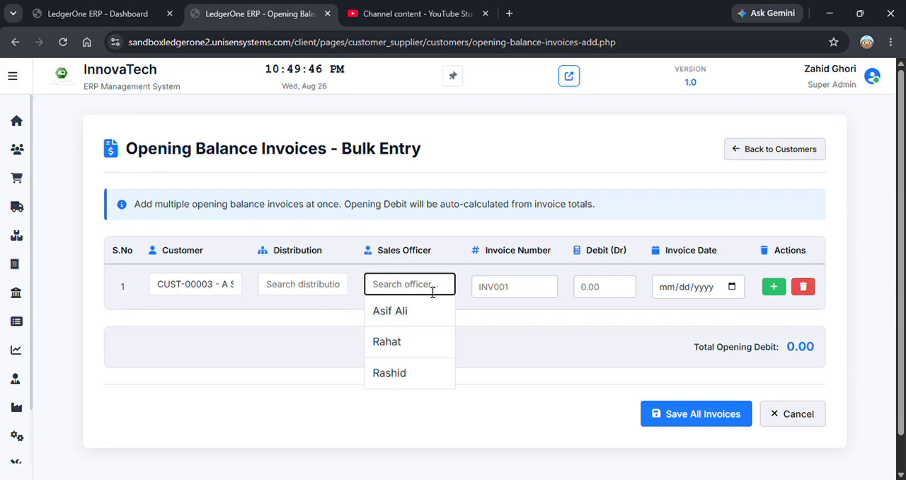
left_click(409, 311)
- Set the row 1 invoice number to 695, the debit to 1000 and the invoice date to 08/05/2026
left_click(509, 296)
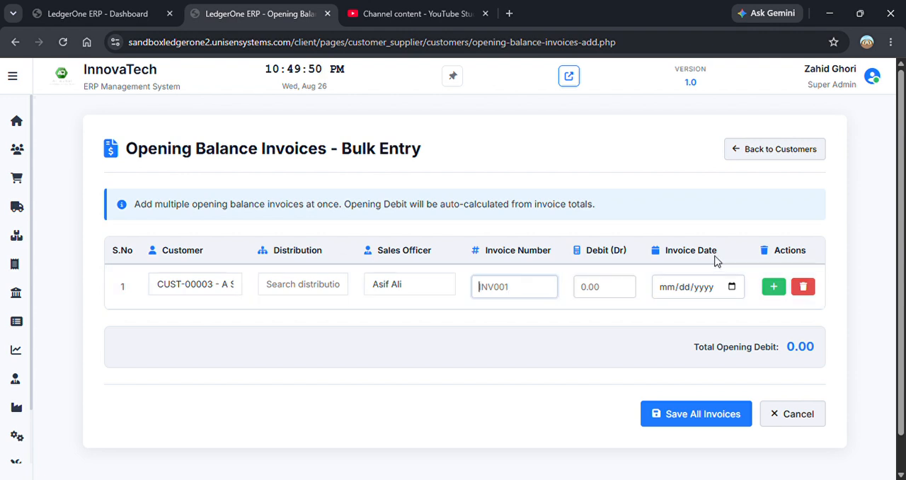
type("695")
left_click(617, 290)
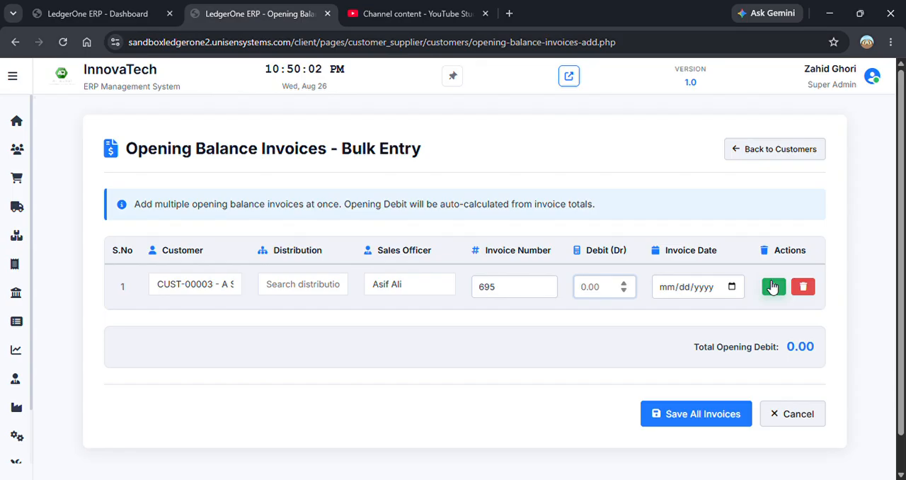
type("1000")
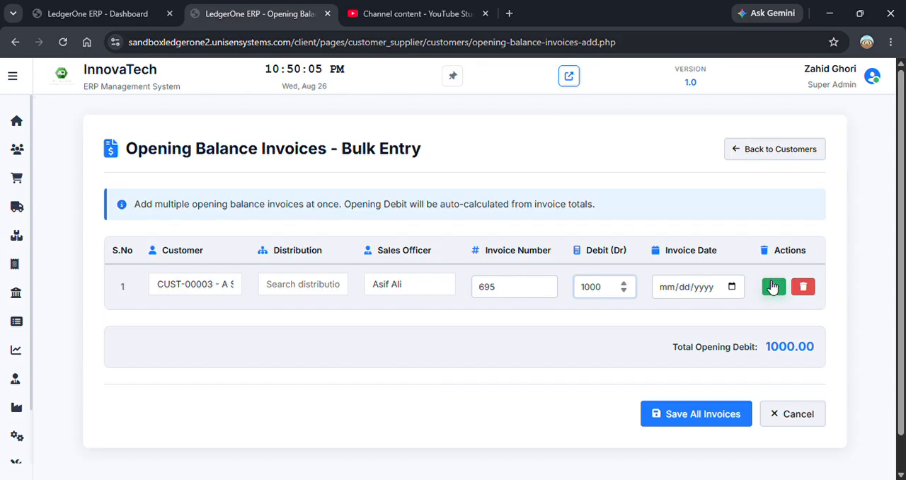
left_click(732, 288)
left_click(730, 168)
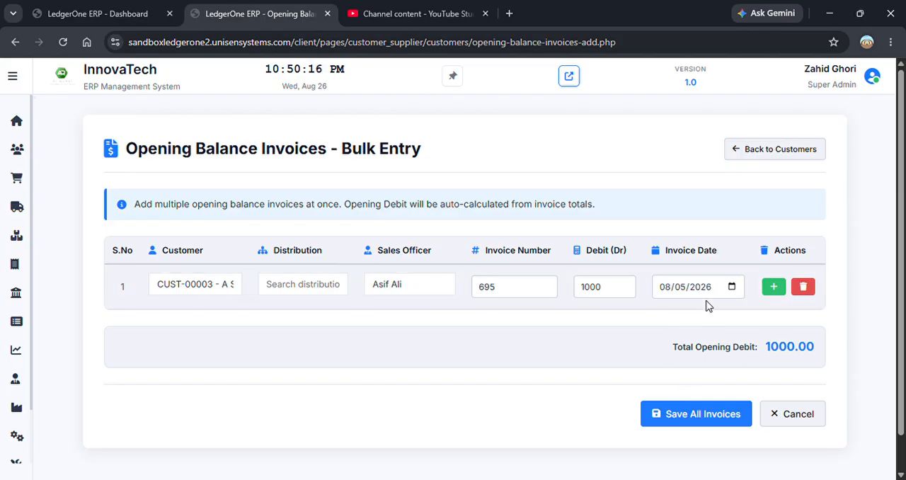
left_click(777, 293)
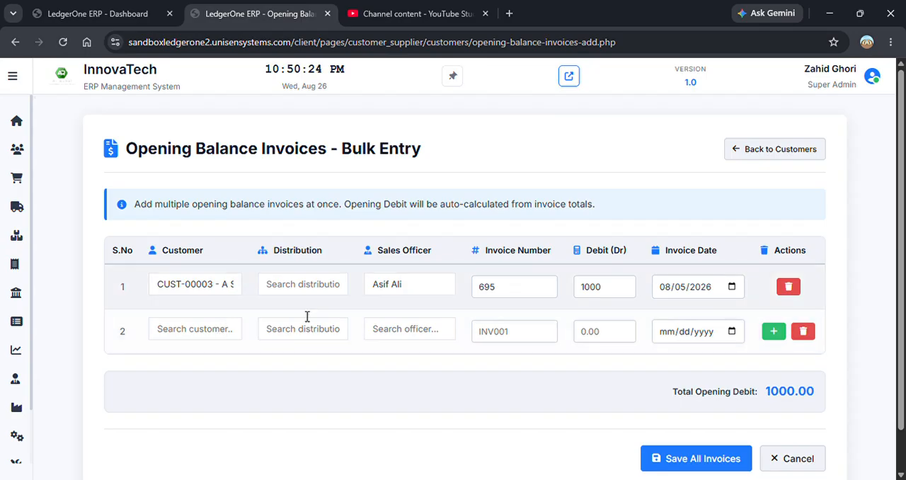
left_click(226, 330)
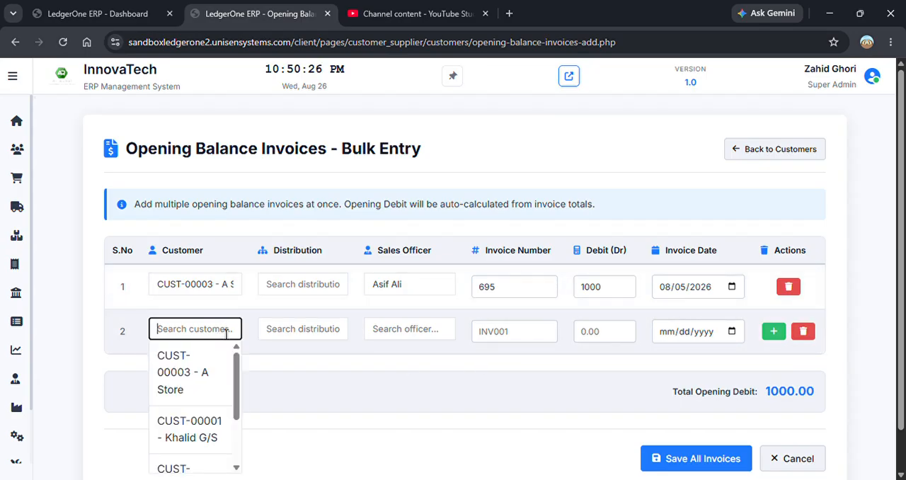
left_click(205, 440)
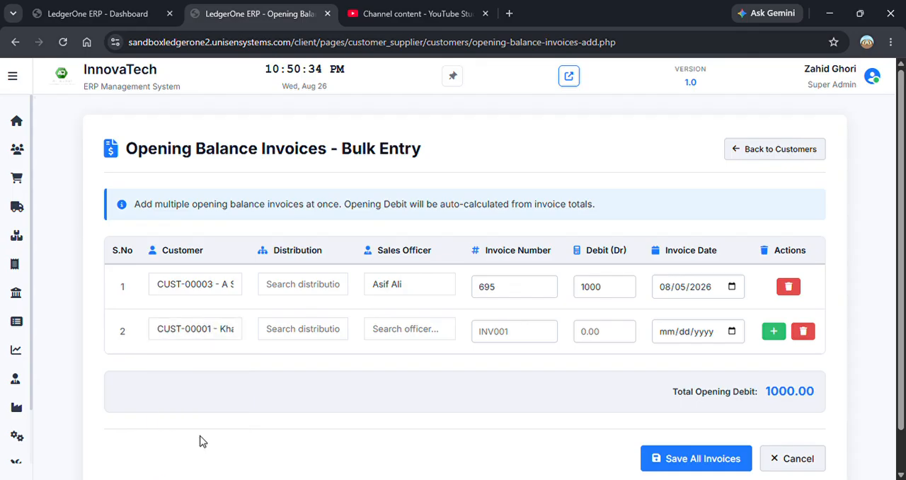
left_click(426, 335)
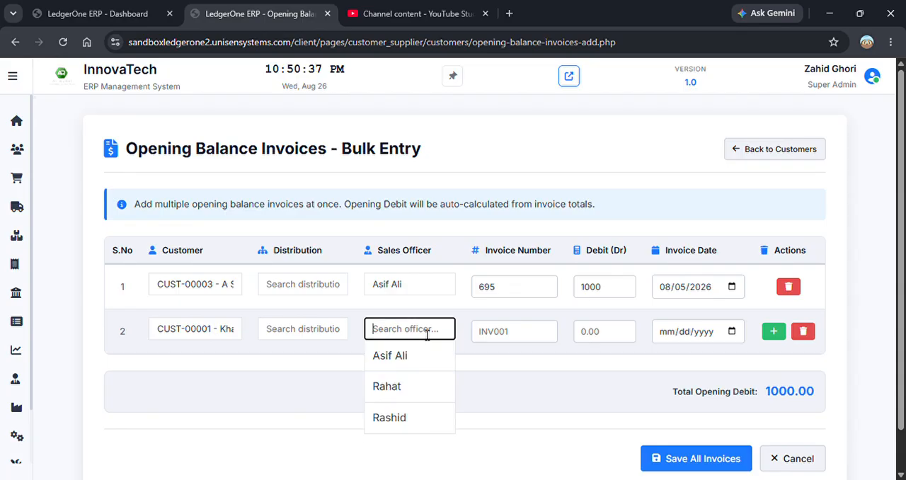
left_click(402, 397)
- Set the row 2 invoice number to 874, debit to 3000 and date to 08/01/2026, and save all invoices
left_click(543, 343)
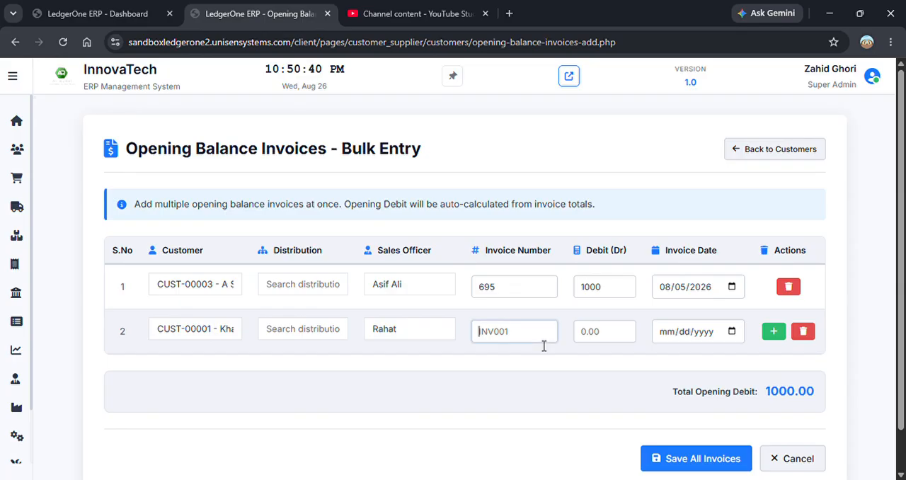
type("874")
left_click(610, 335)
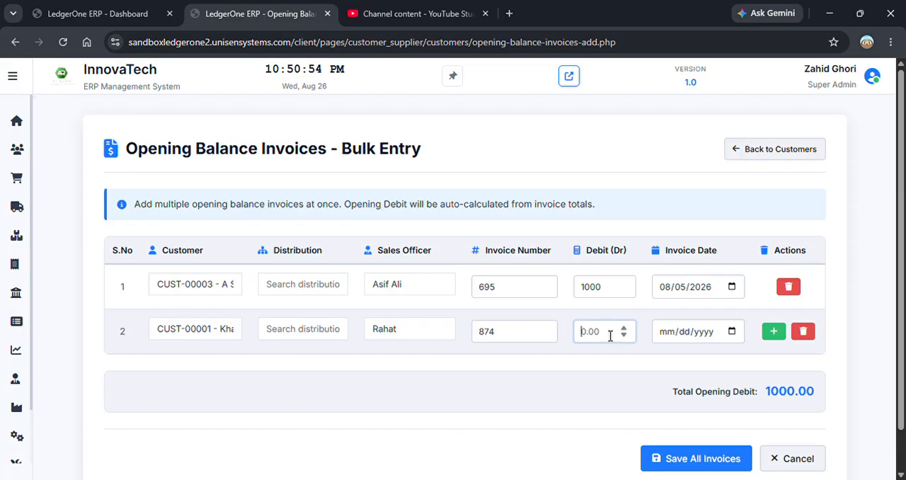
type("3000")
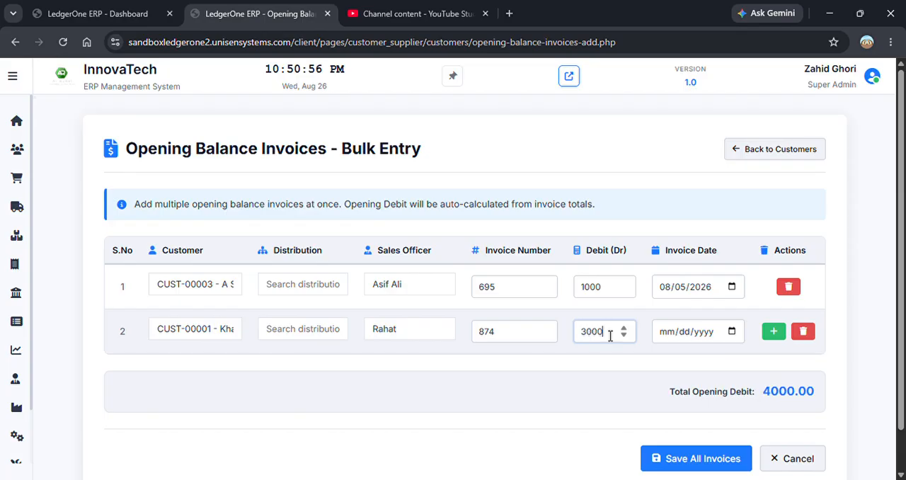
left_click(734, 331)
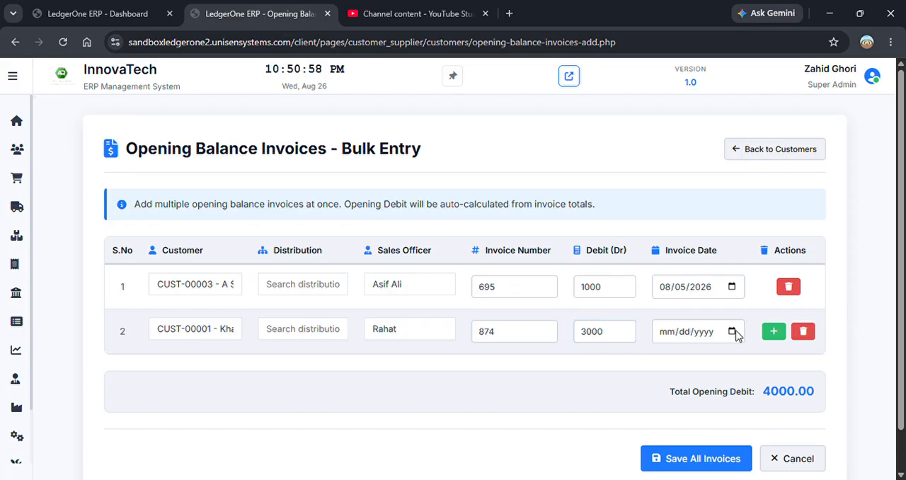
left_click(776, 197)
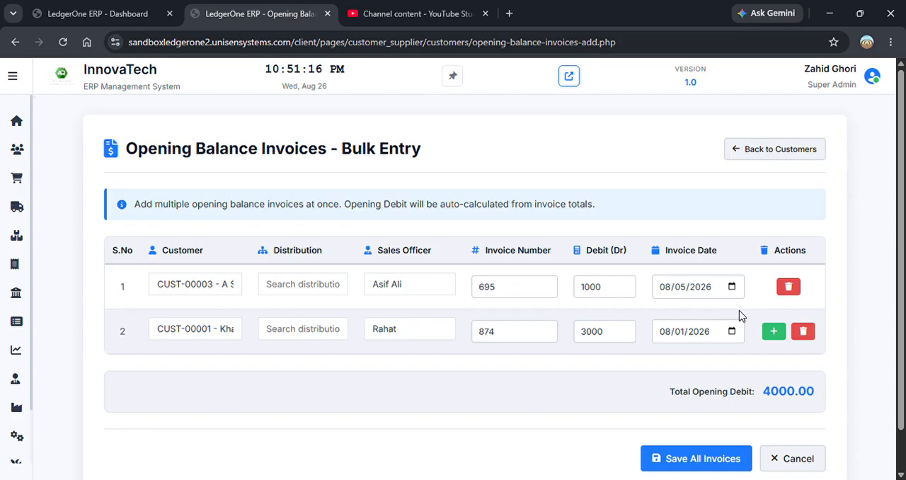
left_click(748, 460)
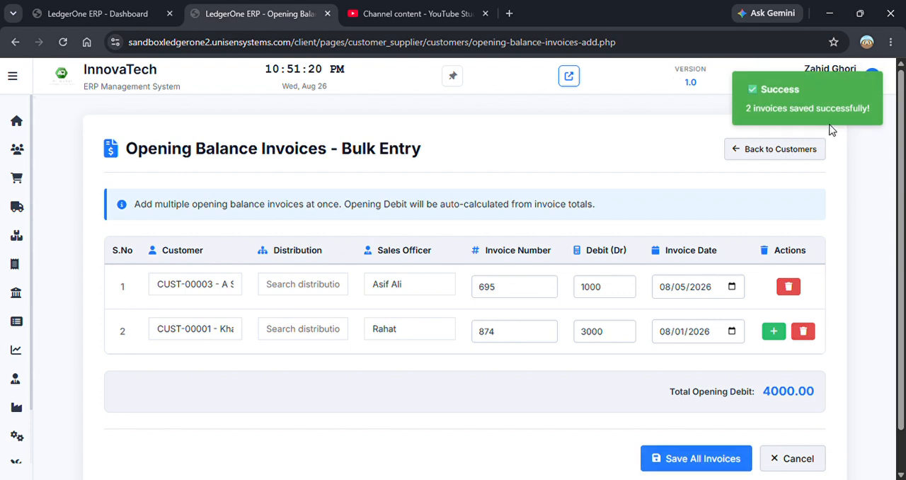
- Open the customer list in a new browser tab and go to its customer table
mouse_move(21, 152)
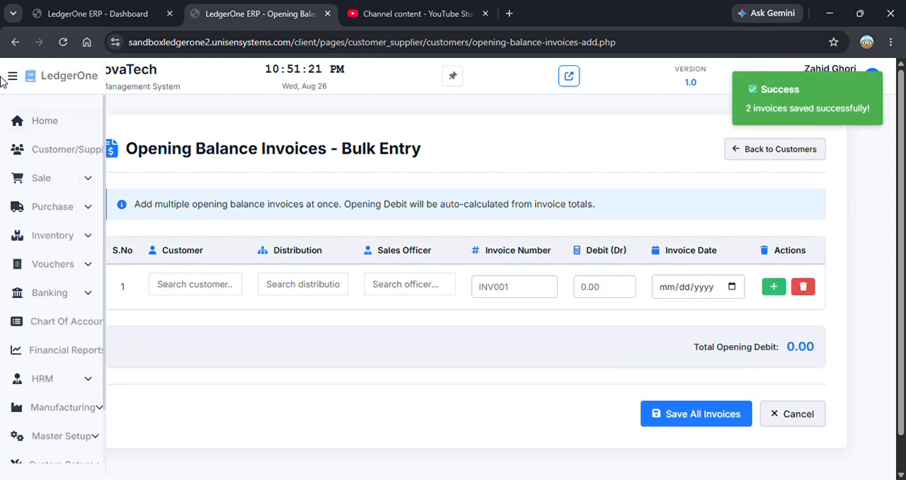
left_click(77, 153)
left_click(78, 177)
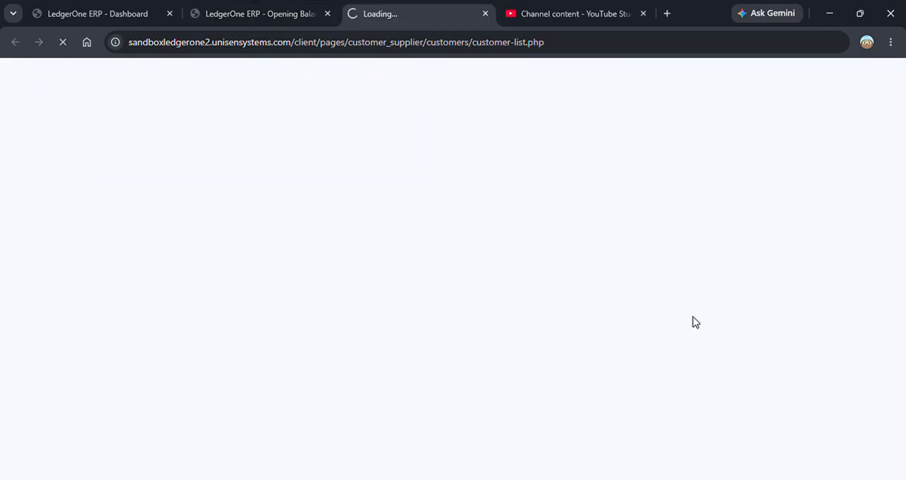
scroll(897, 427, "down", 4)
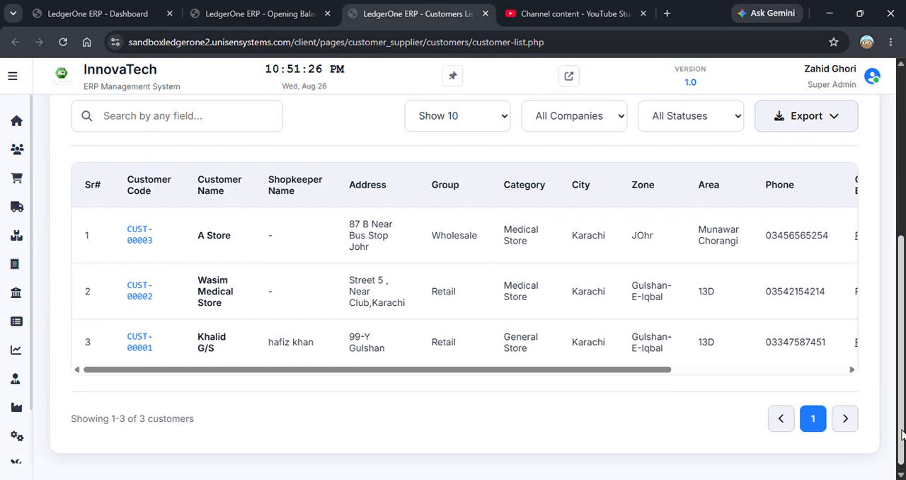
- Check the opening balances in the customer table, and load the Customer Ledger report's summary for all companies
left_click_drag(658, 370, 861, 382)
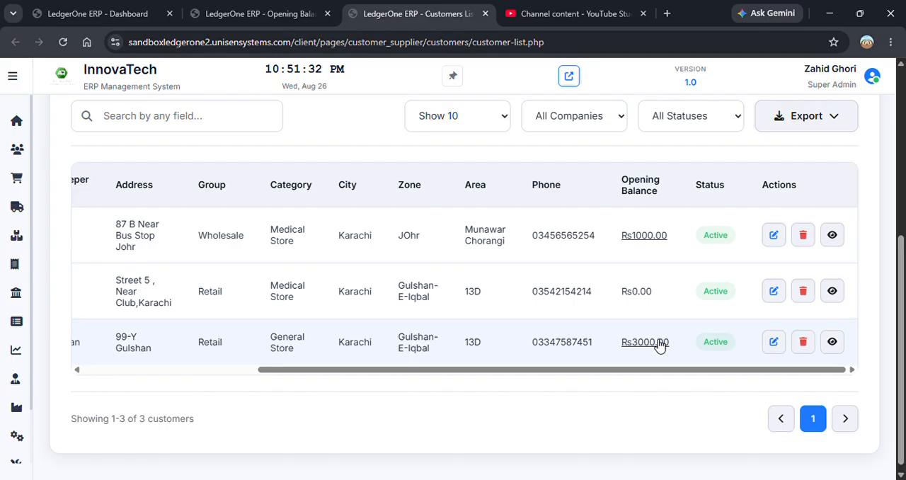
mouse_move(123, 395)
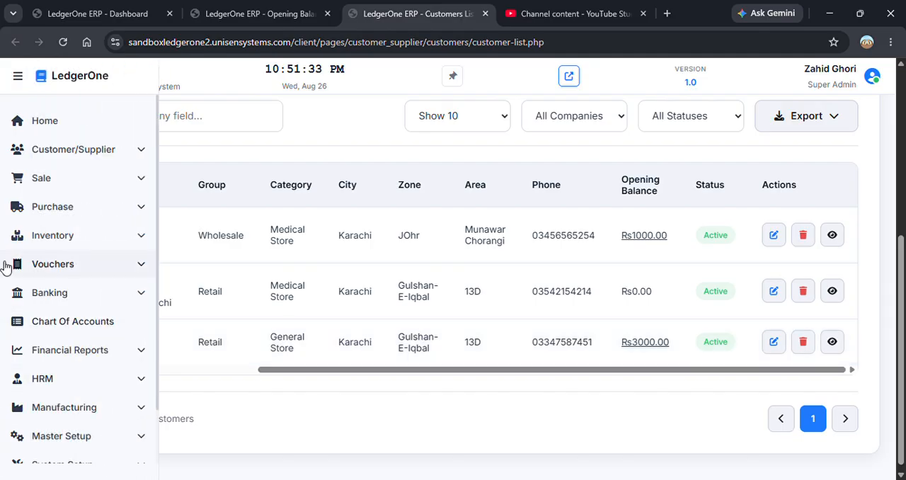
left_click(93, 356)
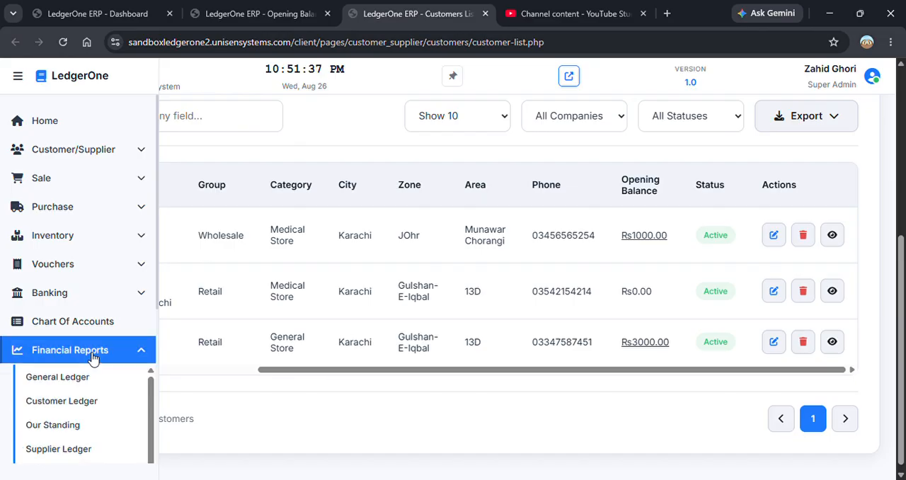
scroll(92, 356, "down", 4)
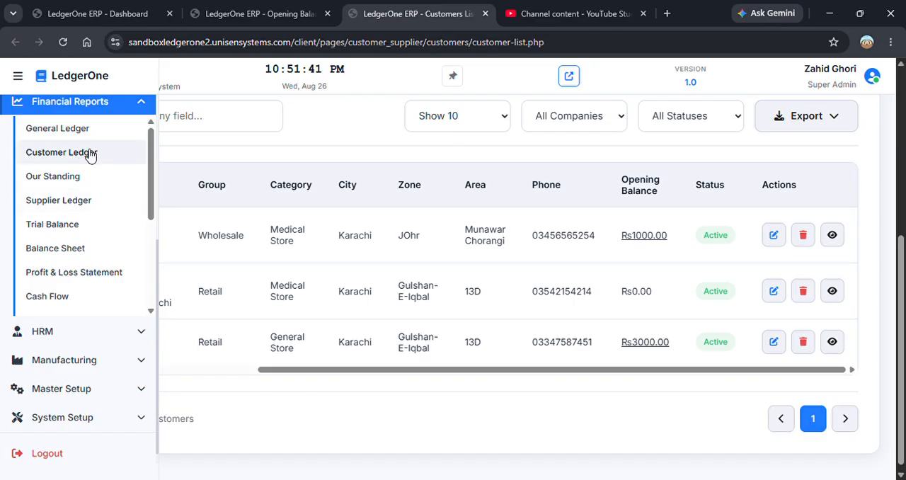
left_click(96, 160)
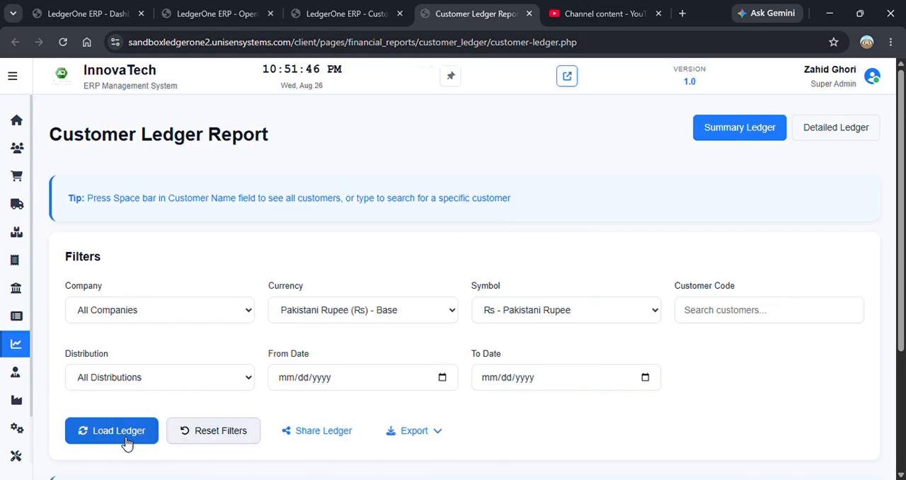
left_click(126, 432)
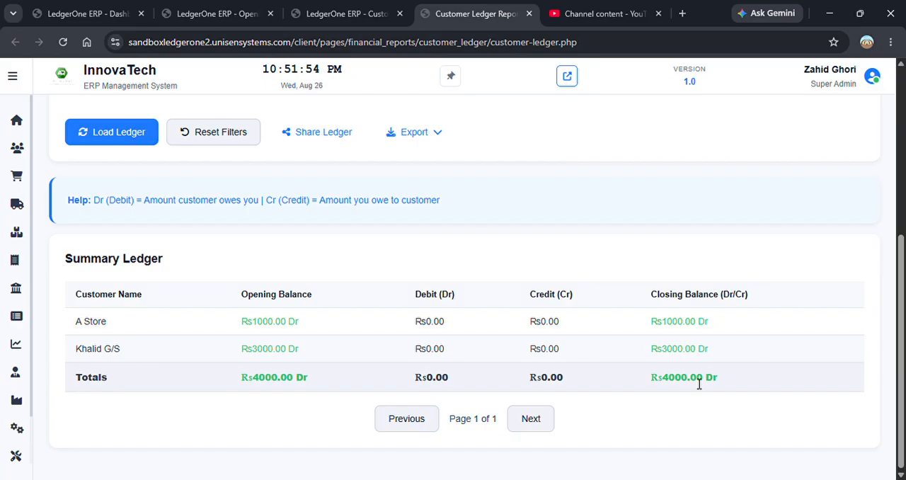
left_click(899, 106)
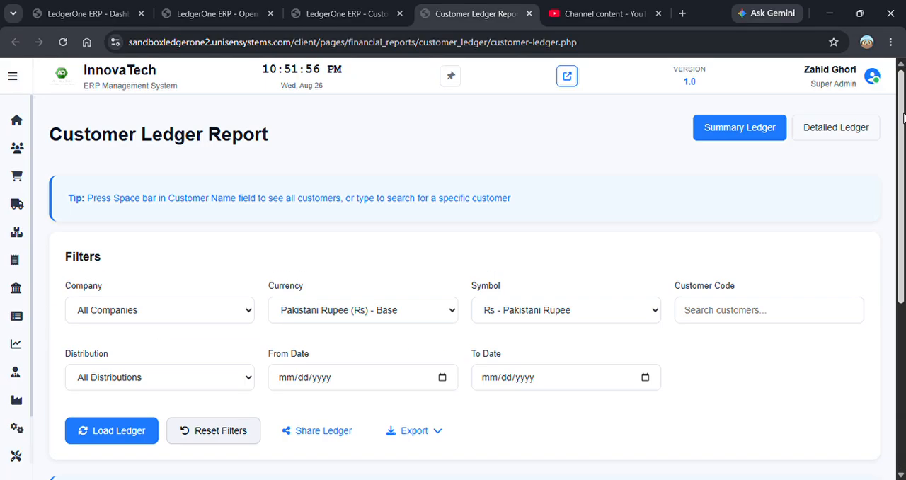
scroll(902, 117, "down", 2)
left_click(718, 162)
left_click(682, 294)
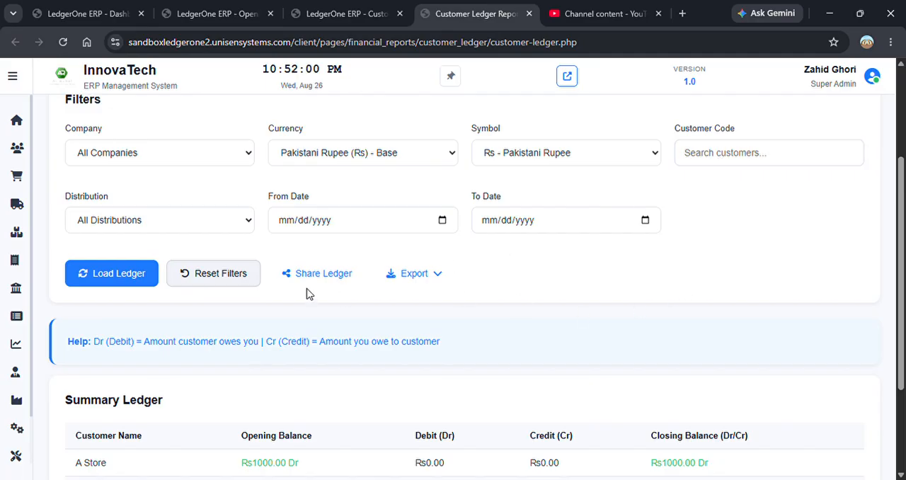
- Open the Customer Aging financial report and examine its overdue summary and invoice details
mouse_move(31, 262)
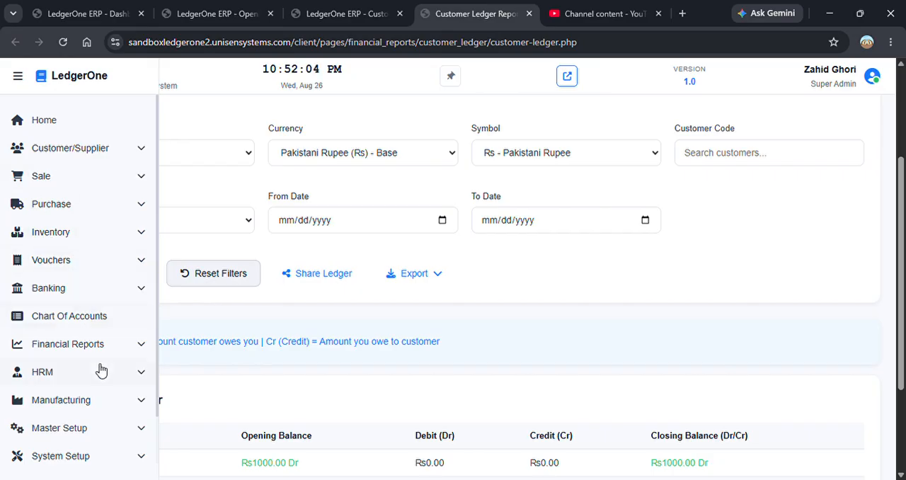
left_click(91, 344)
scroll(97, 342, "down", 2)
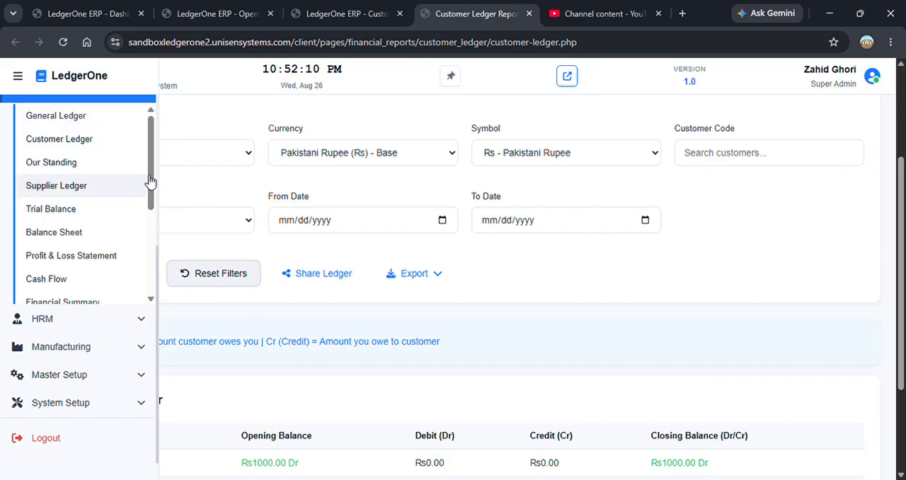
left_click_drag(149, 203, 149, 254)
left_click(78, 221)
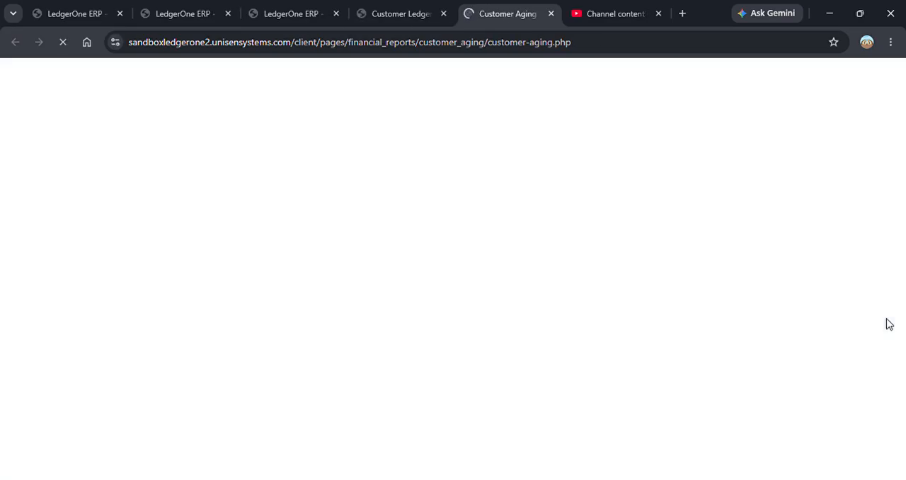
scroll(900, 354, "down", 5)
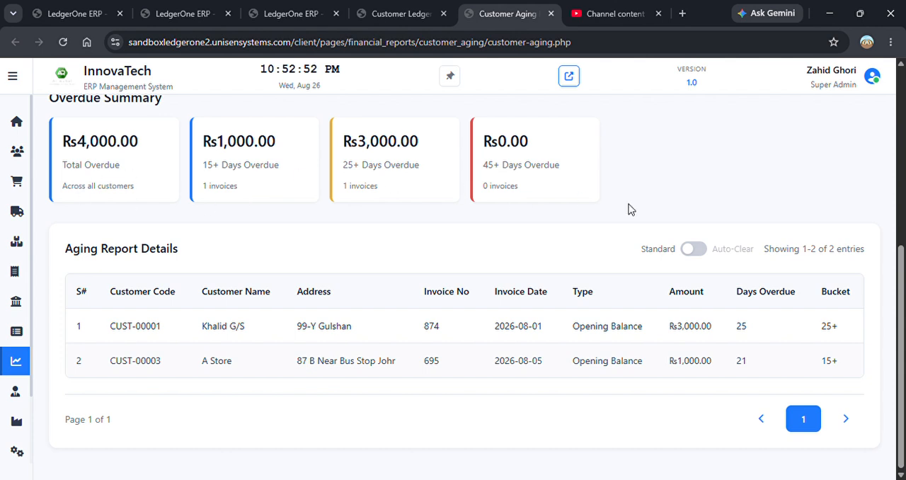
- View the customer choices in the aging report's filters without selecting one
scroll(464, 283, "up", 3)
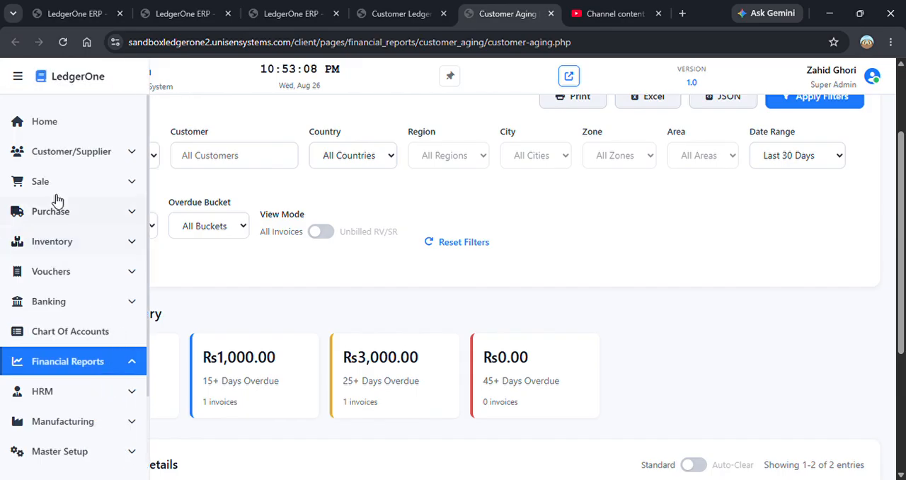
left_click(244, 164)
left_click(244, 164)
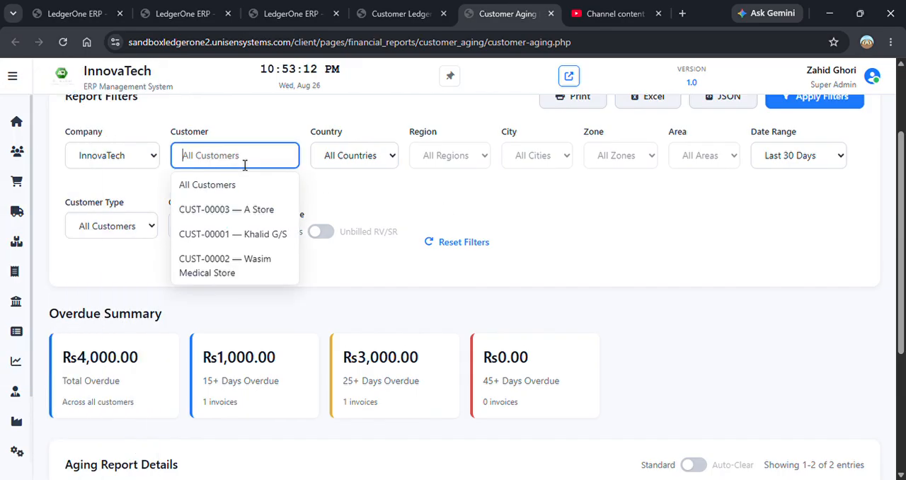
left_click(643, 226)
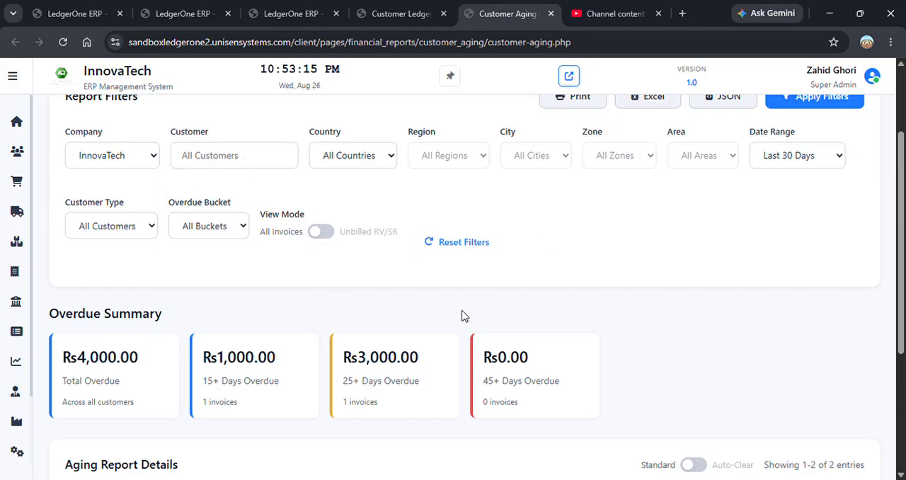
scroll(904, 212, "down", 1)
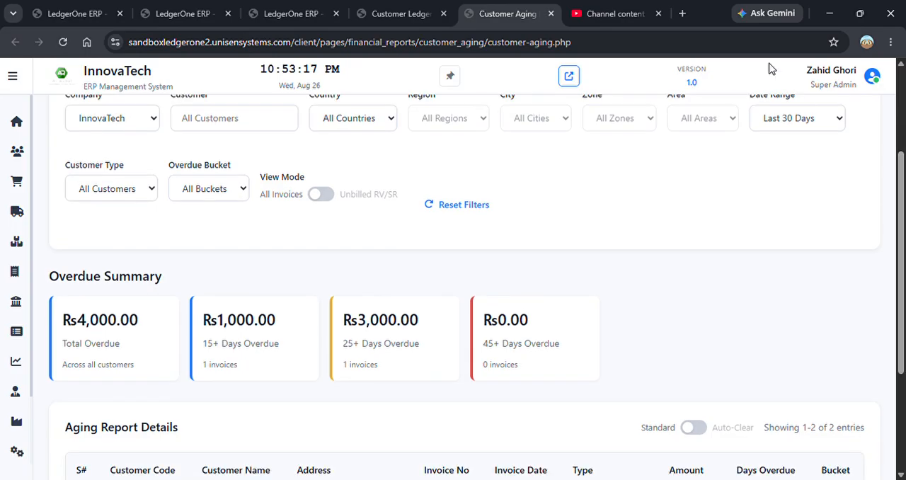
- Open the Sales Officer-wise Recovery report and examine the bills grouped under each sales officer
mouse_move(53, 288)
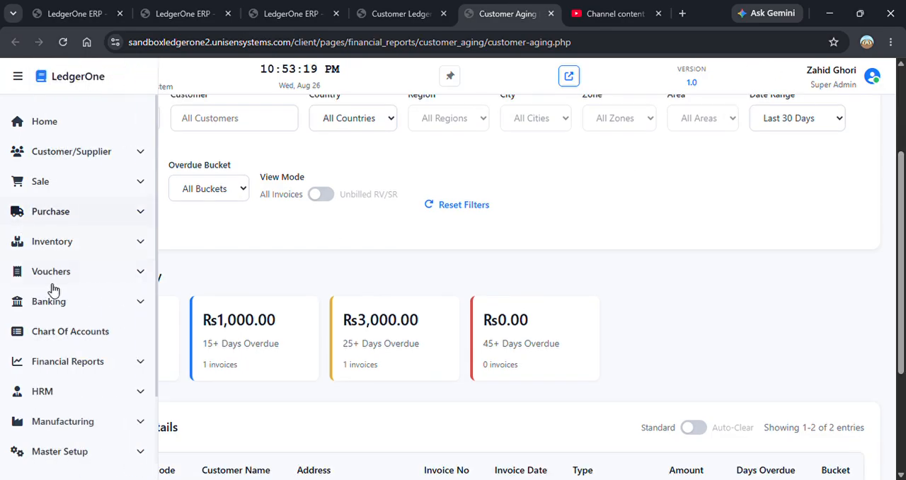
left_click(108, 362)
scroll(111, 368, "down", 2)
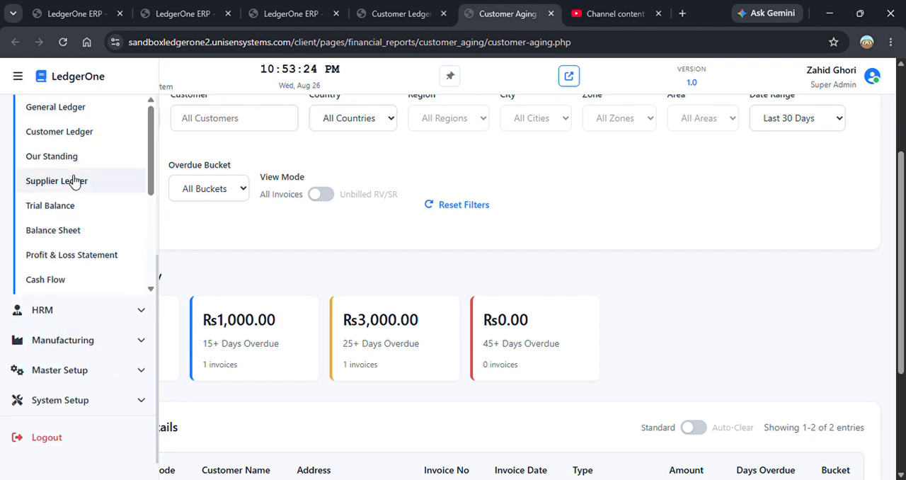
left_click_drag(150, 190, 150, 276)
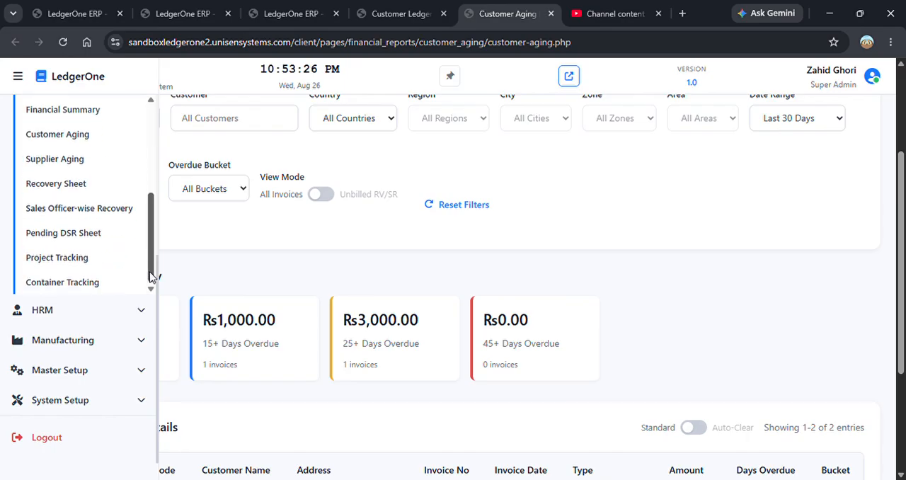
left_click(99, 208)
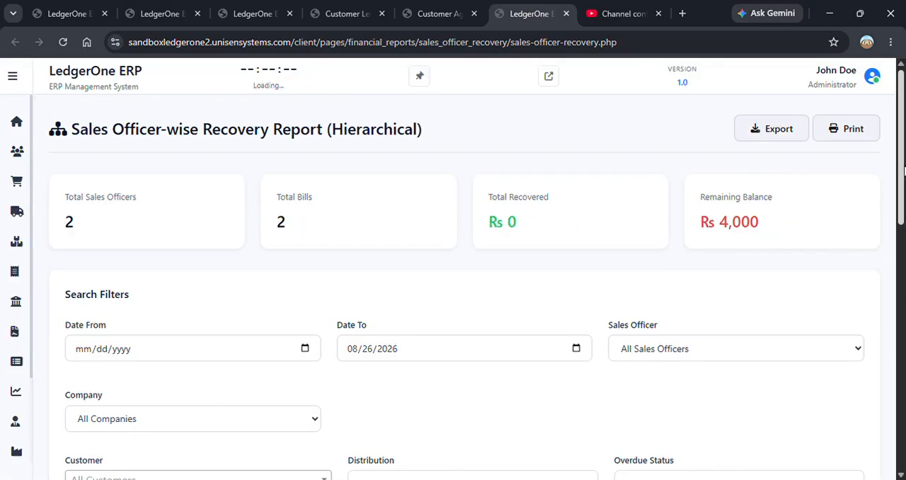
left_click_drag(903, 172, 903, 417)
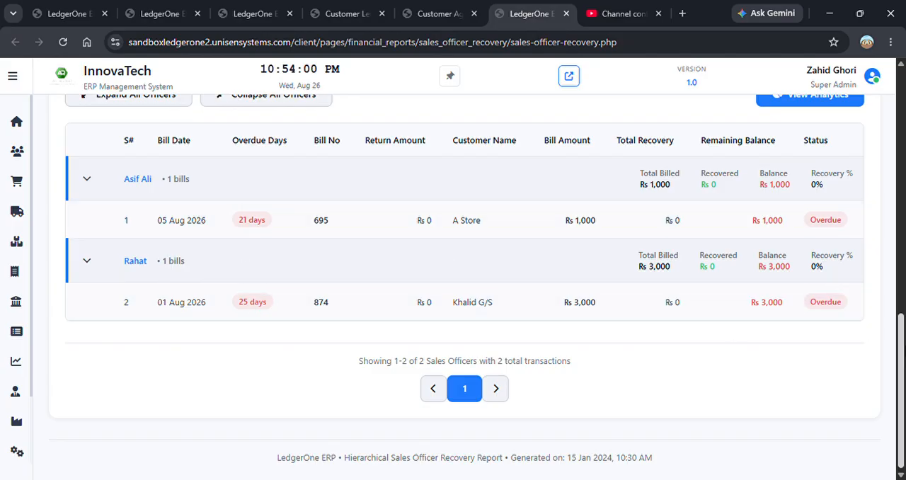
- Filter the recovery report to the first listed sales officer and open its printable version
scroll(464, 283, "up", 10)
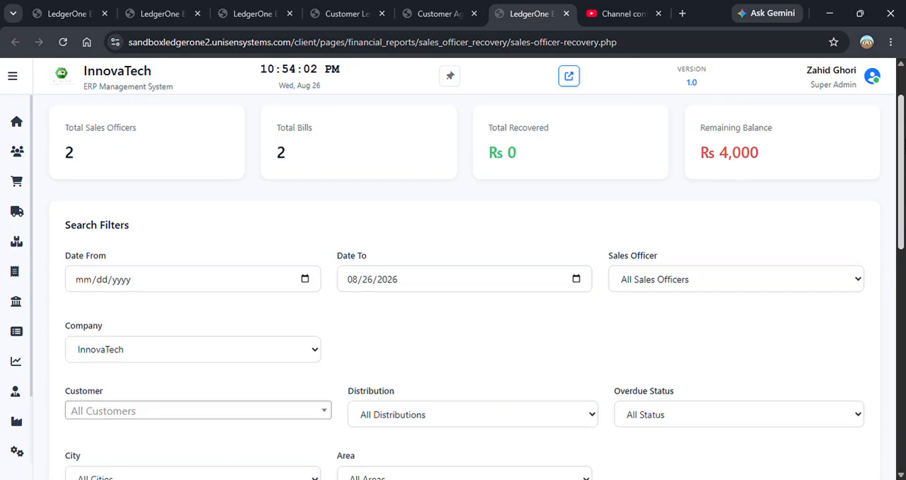
scroll(760, 177, "down", 1)
left_click(748, 206)
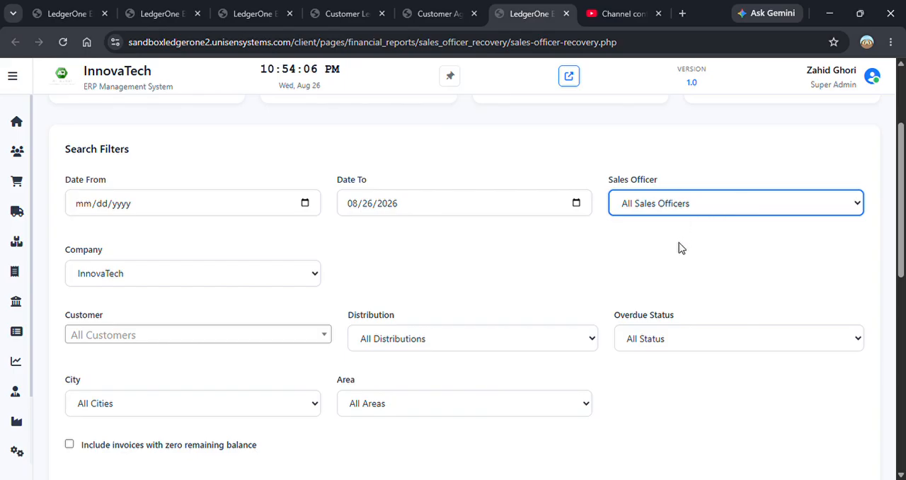
key("Down")
scroll(788, 253, "down", 4)
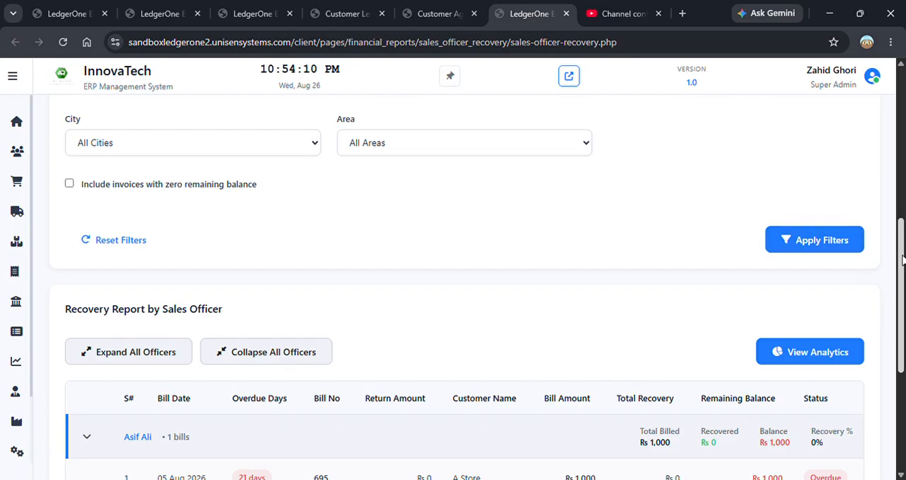
scroll(902, 260, "down", 3)
left_click_drag(902, 322, 898, 72)
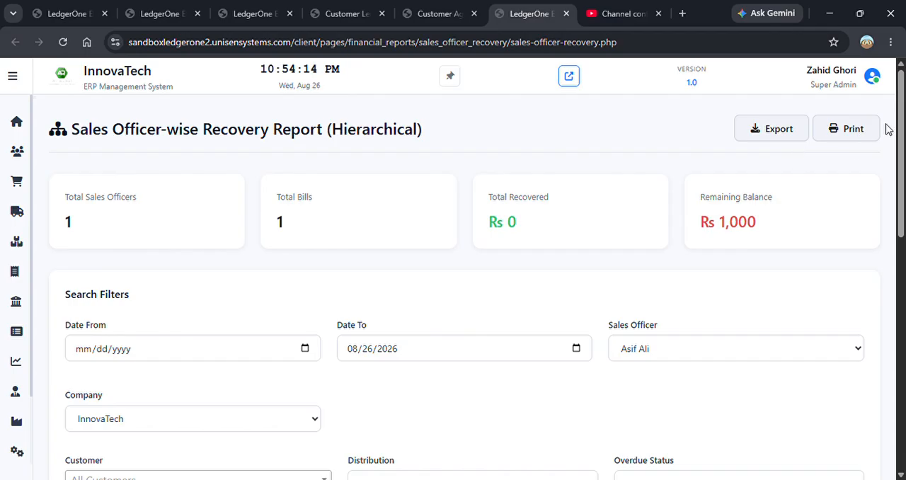
left_click(858, 132)
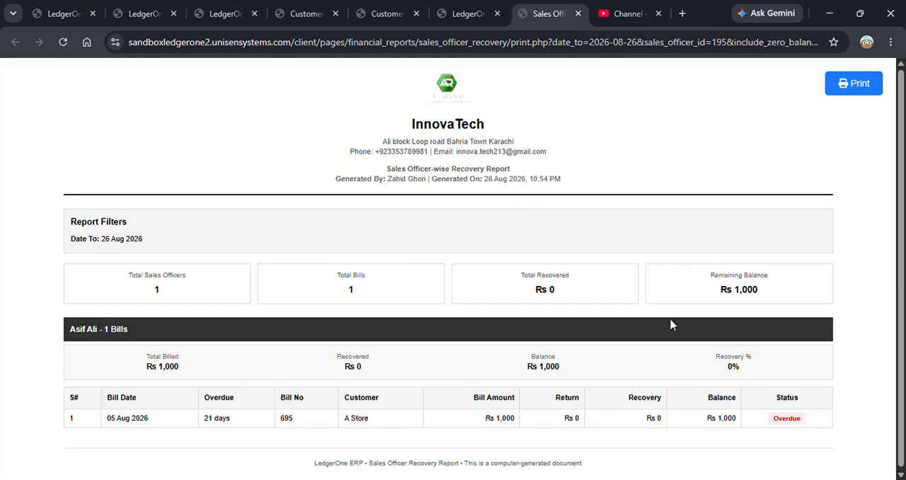